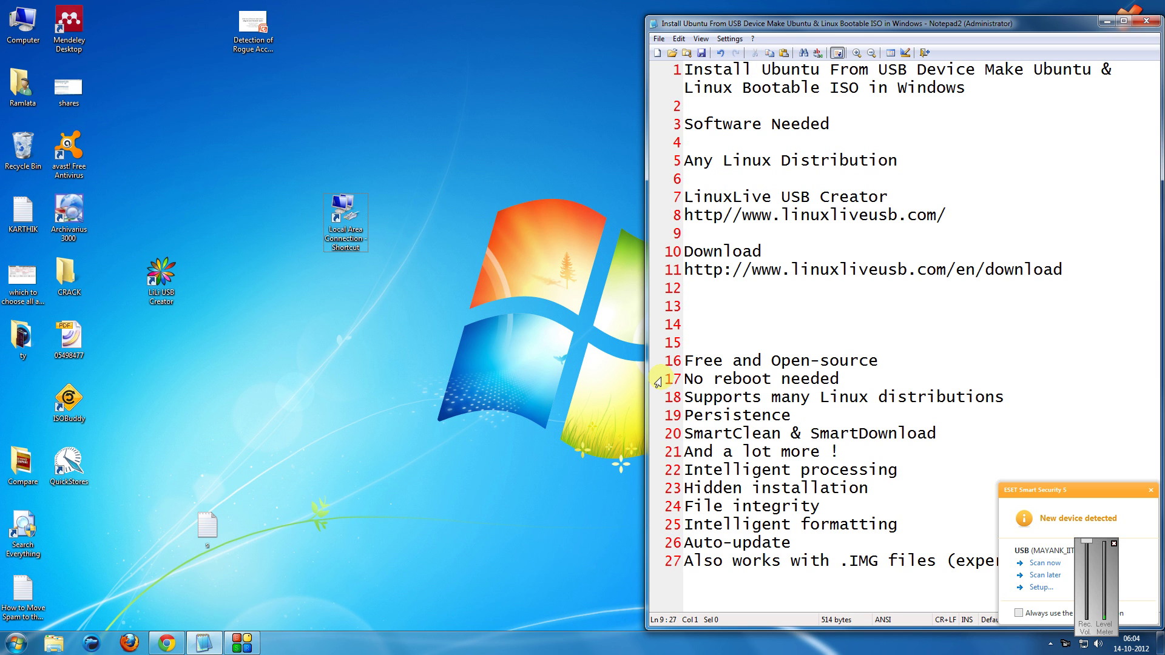
Highlight the LinuxLive USB Creator name, website and download addresses in the notes
{"action": "left_click", "coordinate": [434, 299]}
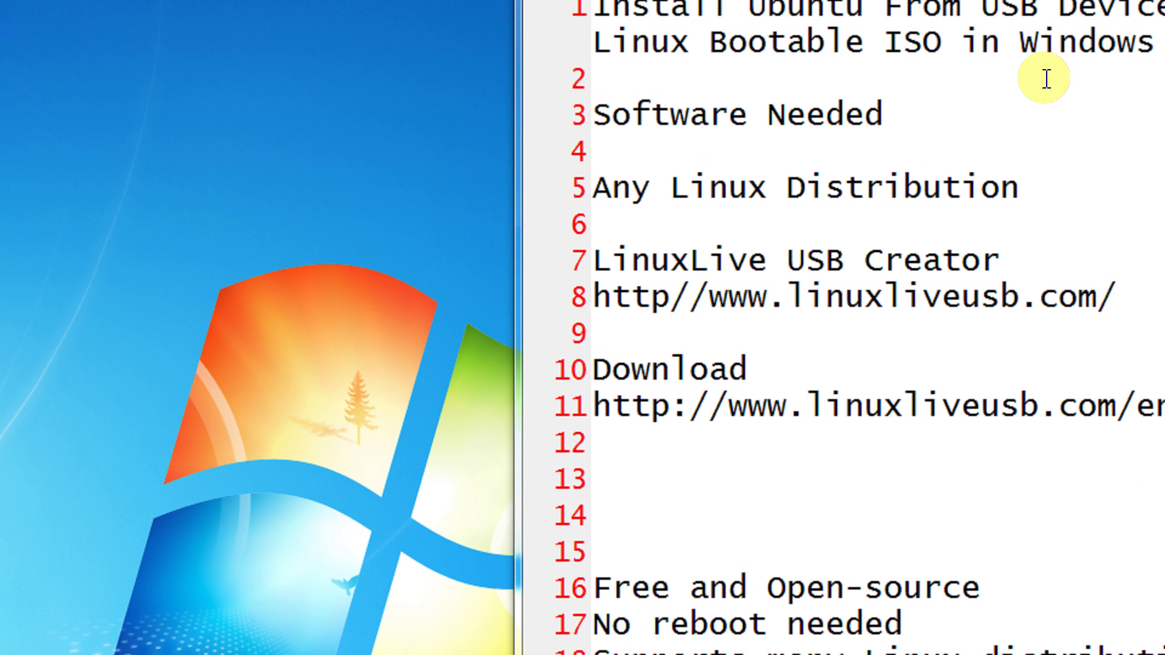
{"action": "left_click_drag", "start_coordinate": [995, 265], "coordinate": [607, 268]}
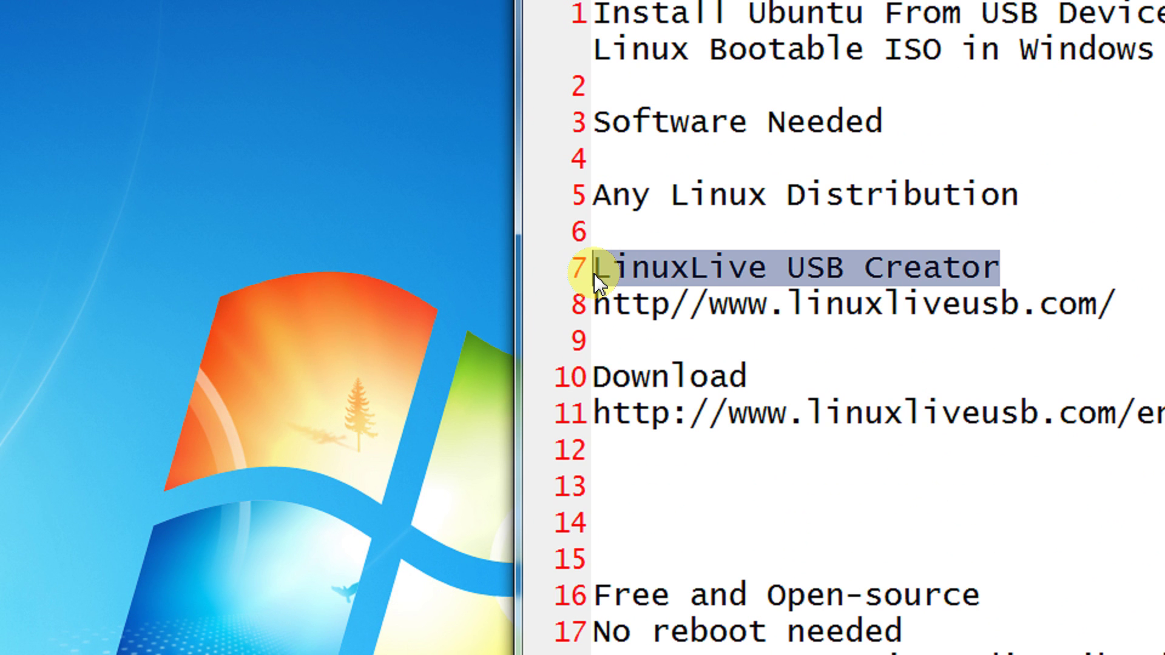
{"action": "left_click", "coordinate": [730, 304]}
{"action": "left_click_drag", "start_coordinate": [606, 269], "coordinate": [1029, 269]}
{"action": "left_click", "coordinate": [823, 306]}
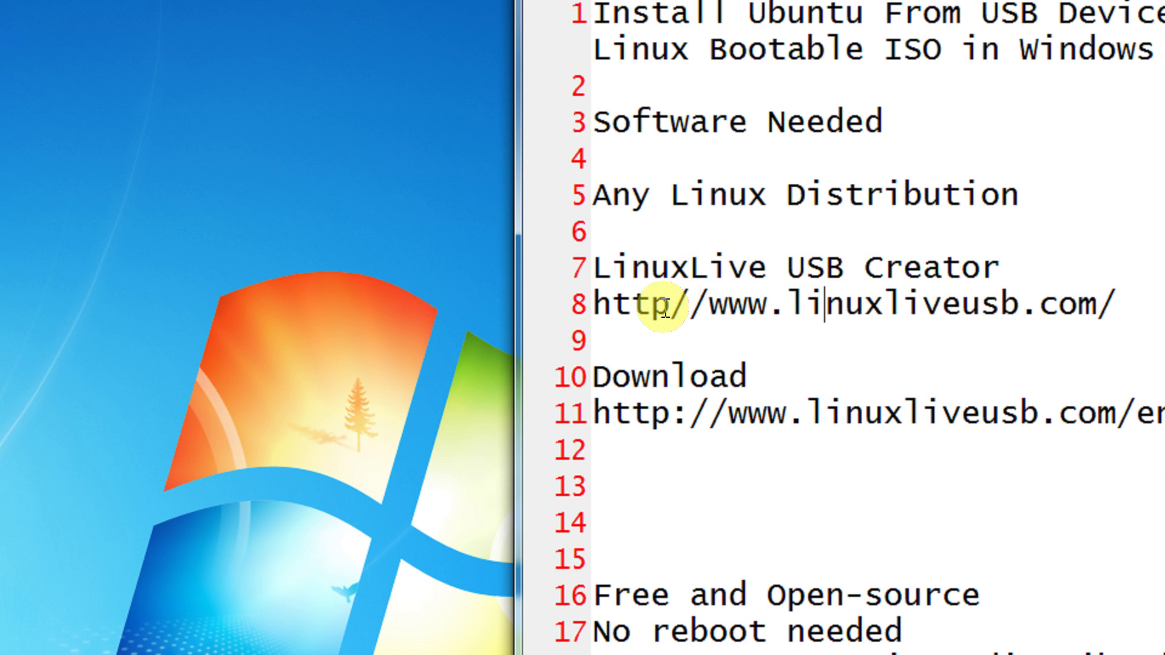
{"action": "left_click", "coordinate": [649, 417]}
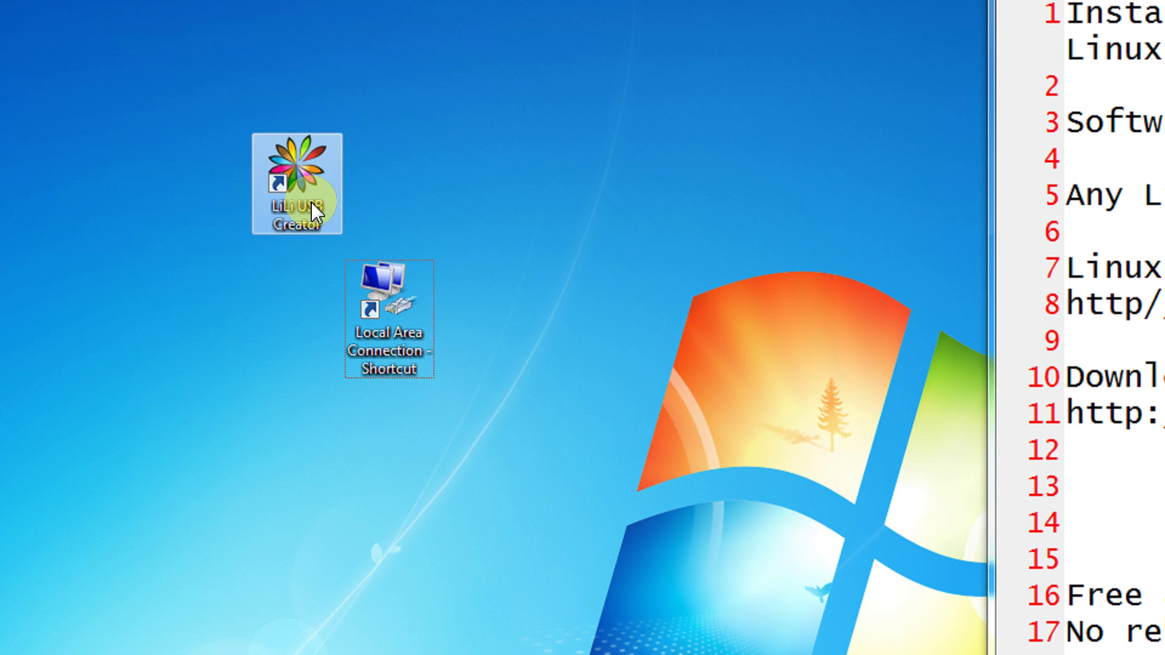
Launch LiLi USB Creator and choose the 7.5 GB FAT32 drive J: as the key
{"action": "left_click_drag", "start_coordinate": [312, 208], "coordinate": [217, 208]}
{"action": "left_click", "coordinate": [395, 346]}
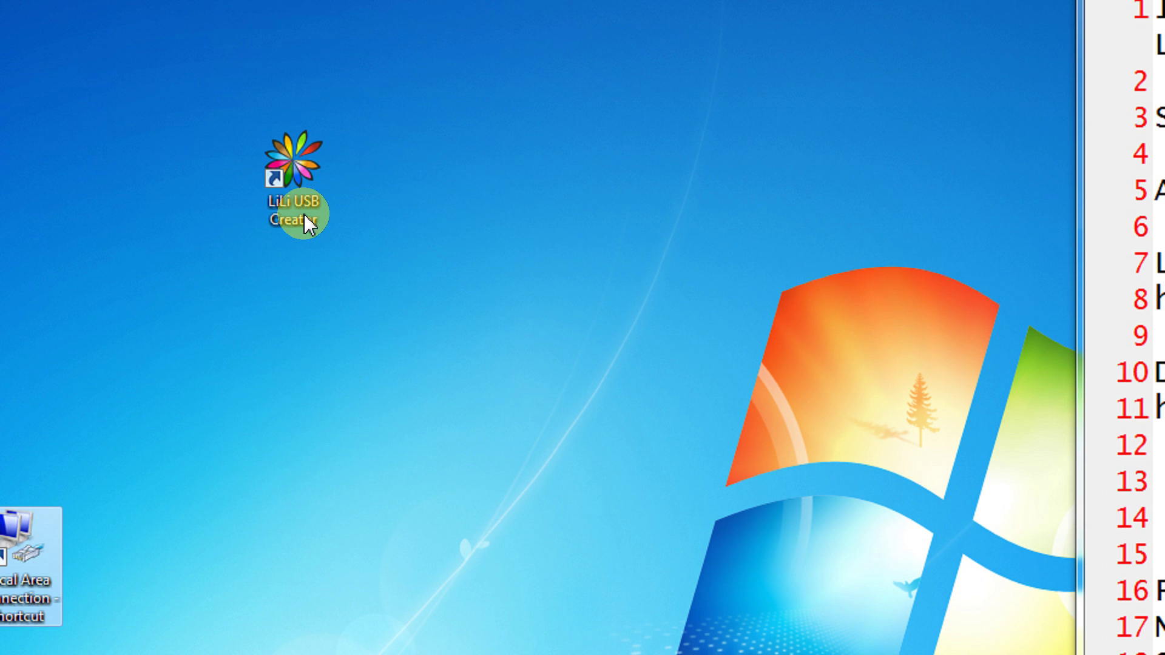
{"action": "double_click", "coordinate": [297, 201]}
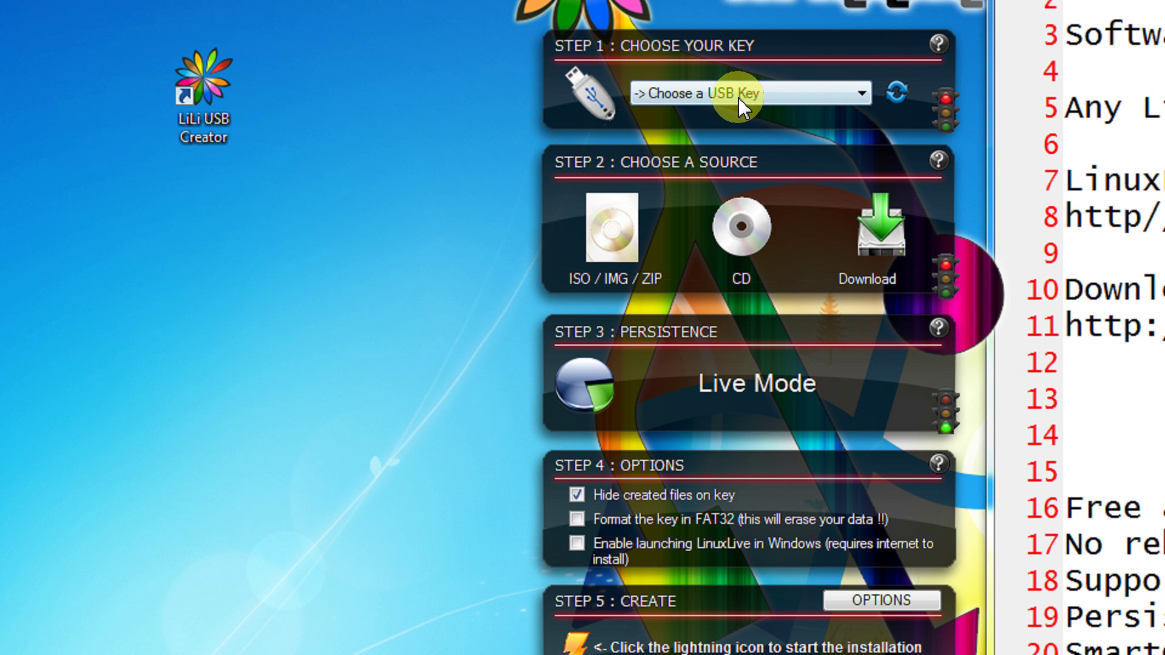
{"action": "left_click", "coordinate": [739, 97]}
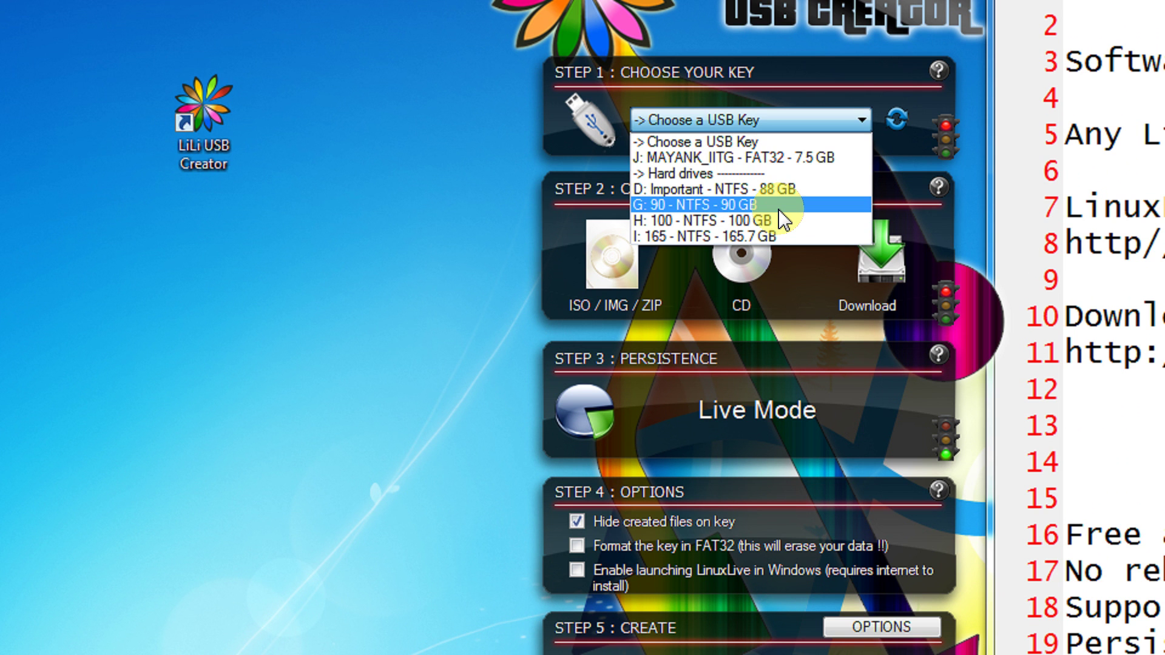
{"action": "left_click", "coordinate": [795, 158]}
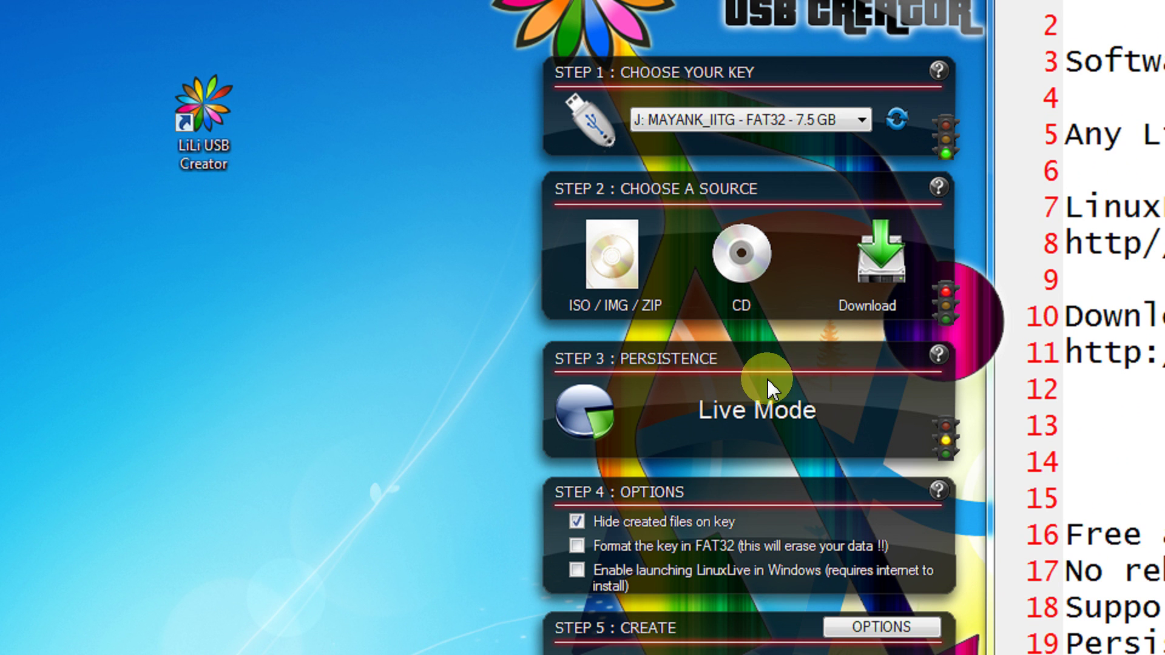
Load the ubuntu-12.04.1-desktop-i386 ISO image as the Step 2 source
{"action": "left_click", "coordinate": [617, 285]}
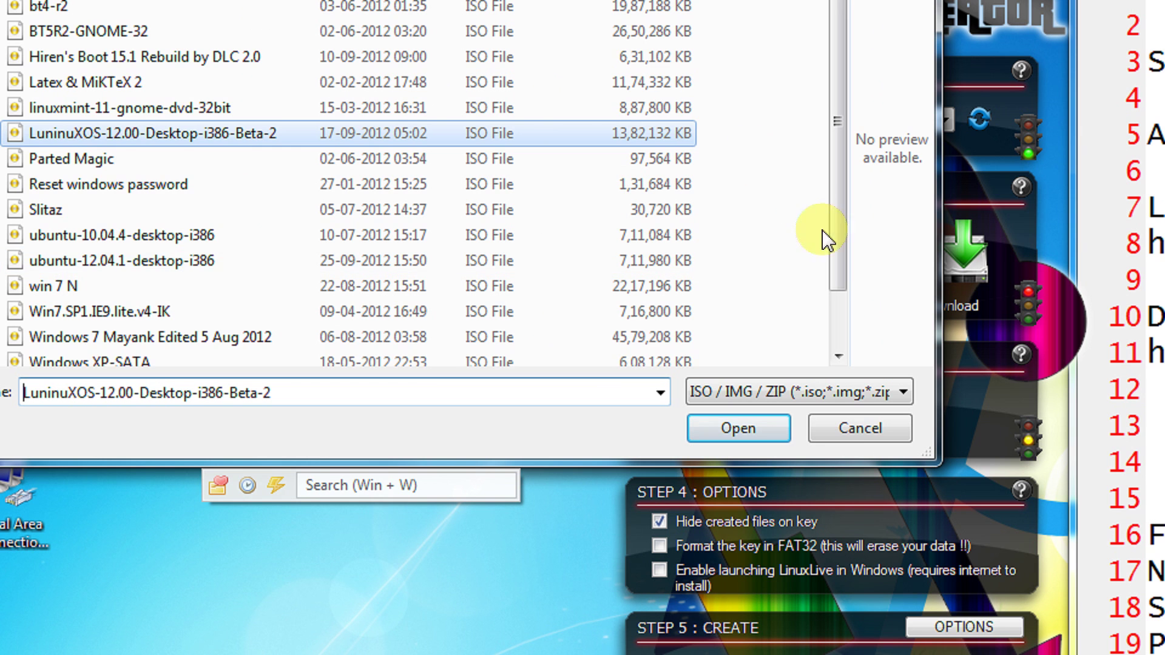
{"action": "left_click", "coordinate": [839, 356]}
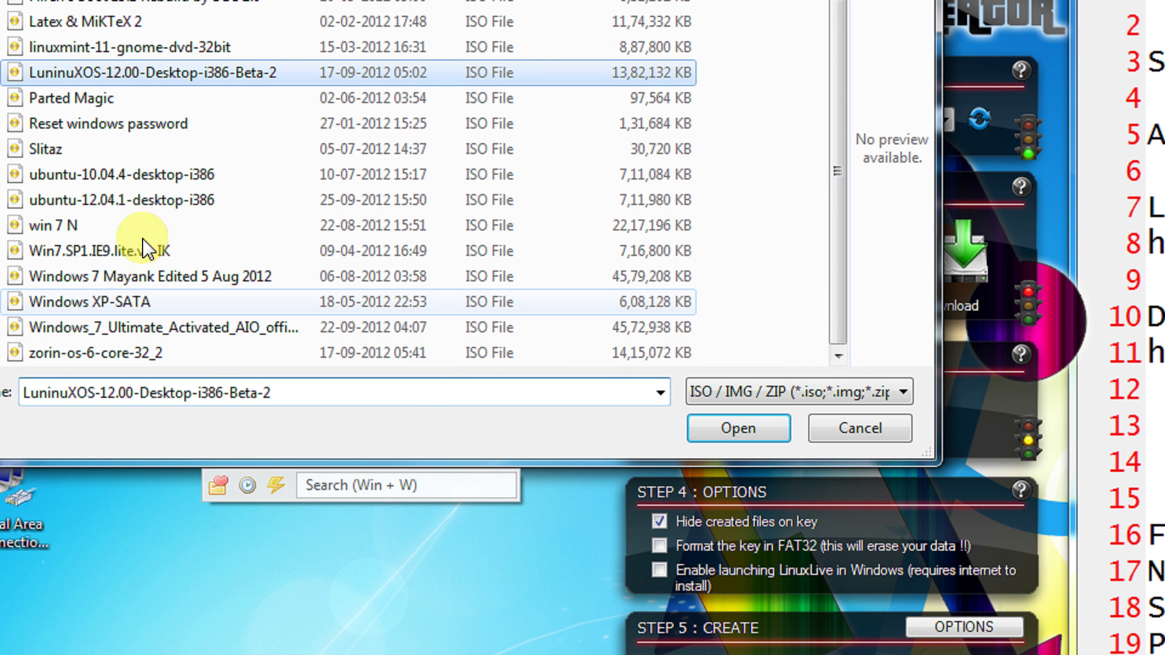
{"action": "left_click", "coordinate": [230, 201]}
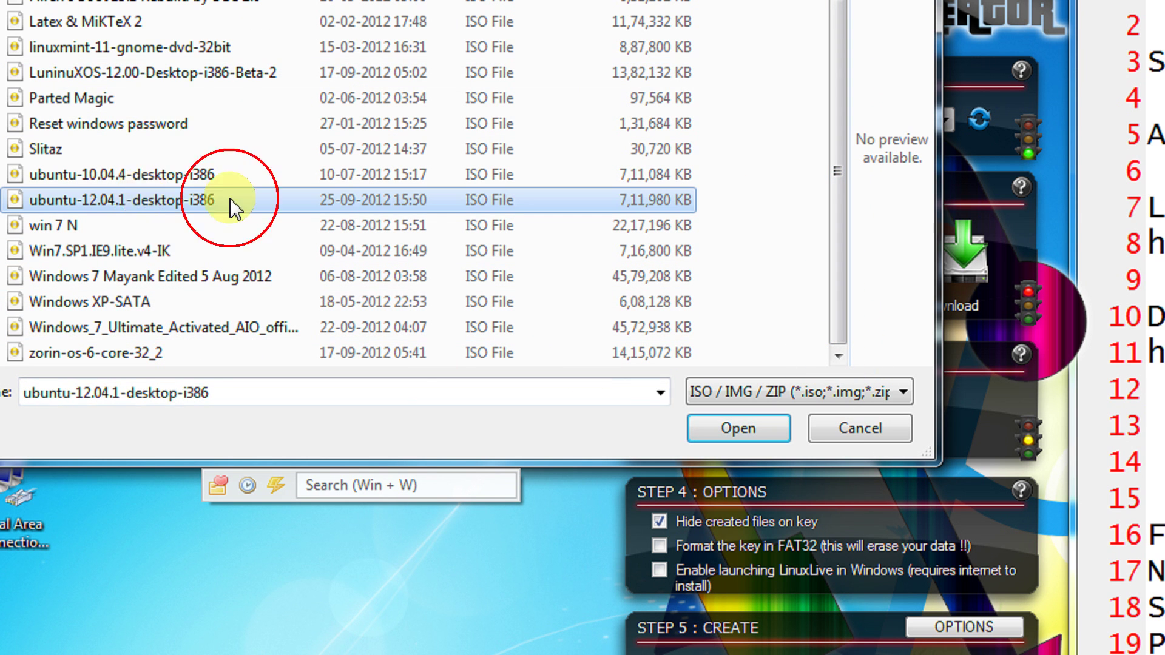
{"action": "double_click", "coordinate": [183, 202]}
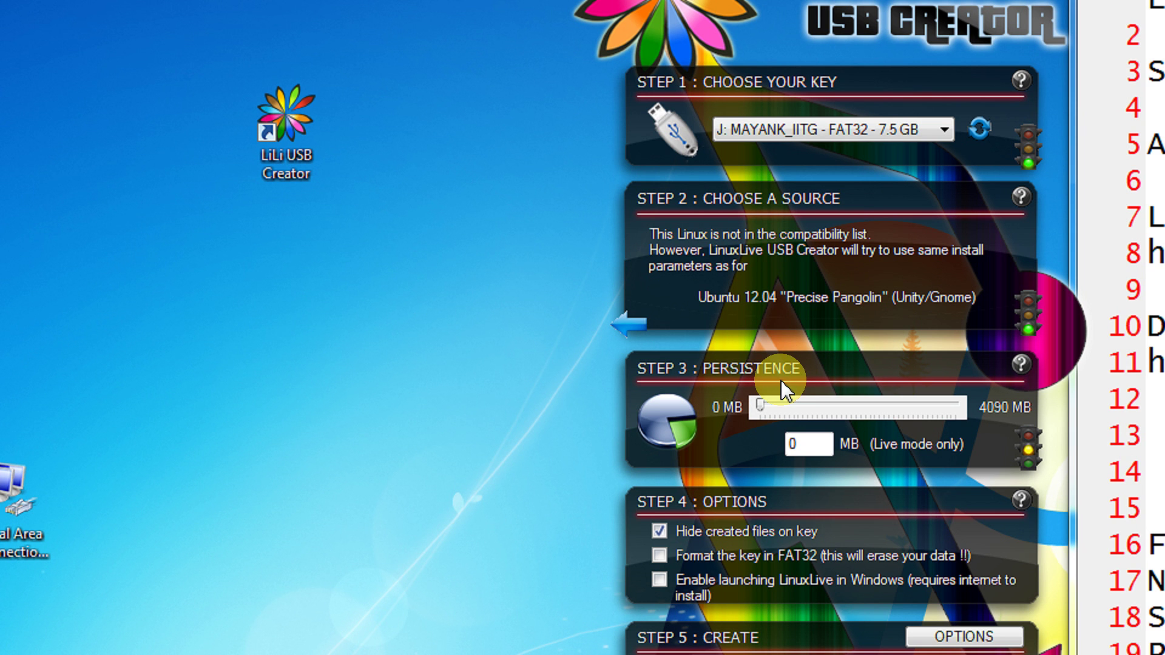
Replace the Step 3 persistence size with 50 MB
{"action": "left_click_drag", "start_coordinate": [795, 445], "coordinate": [773, 455]}
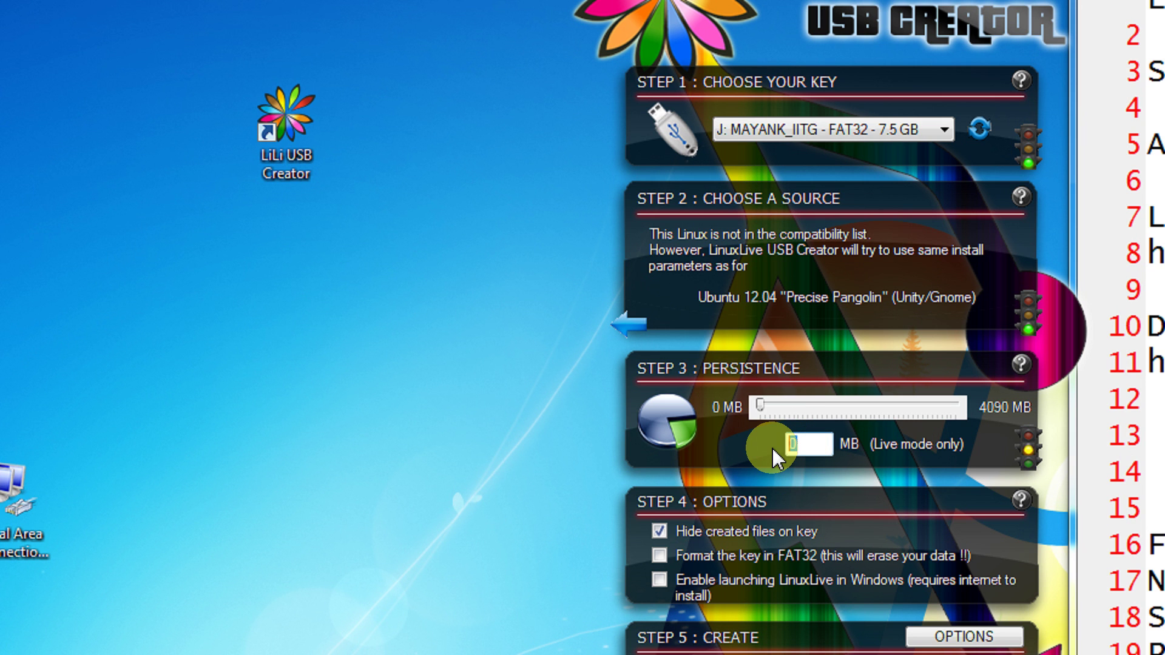
{"action": "type", "text": "50"}
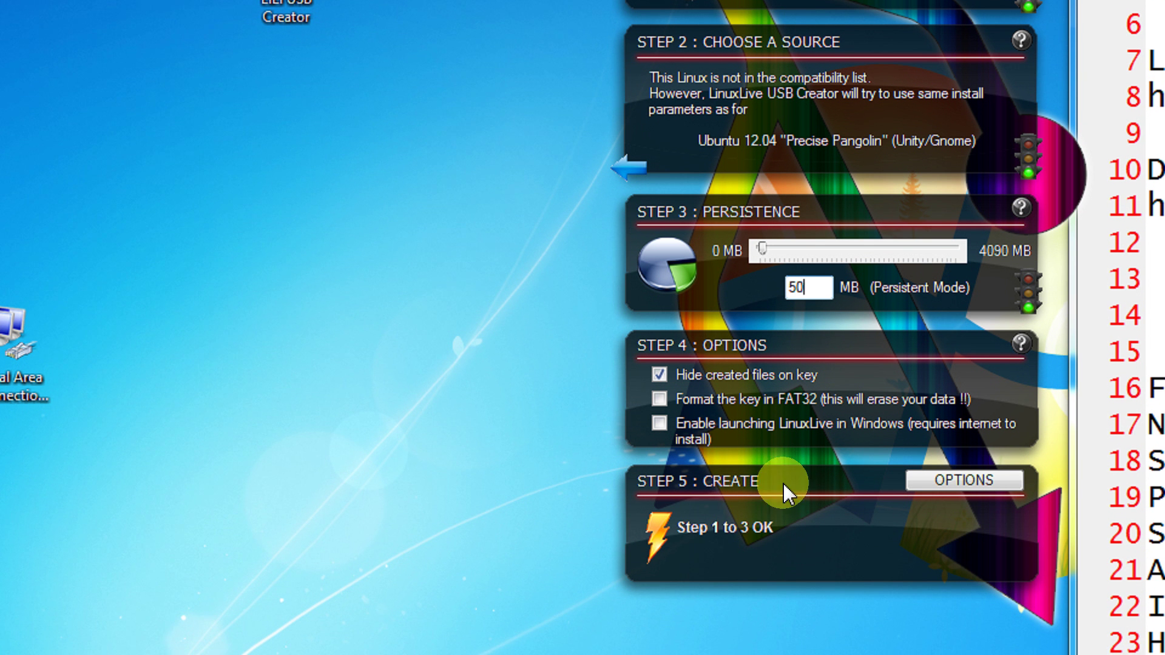
Launch the live key creation with the Step 5 lightning button
{"action": "left_click", "coordinate": [728, 570]}
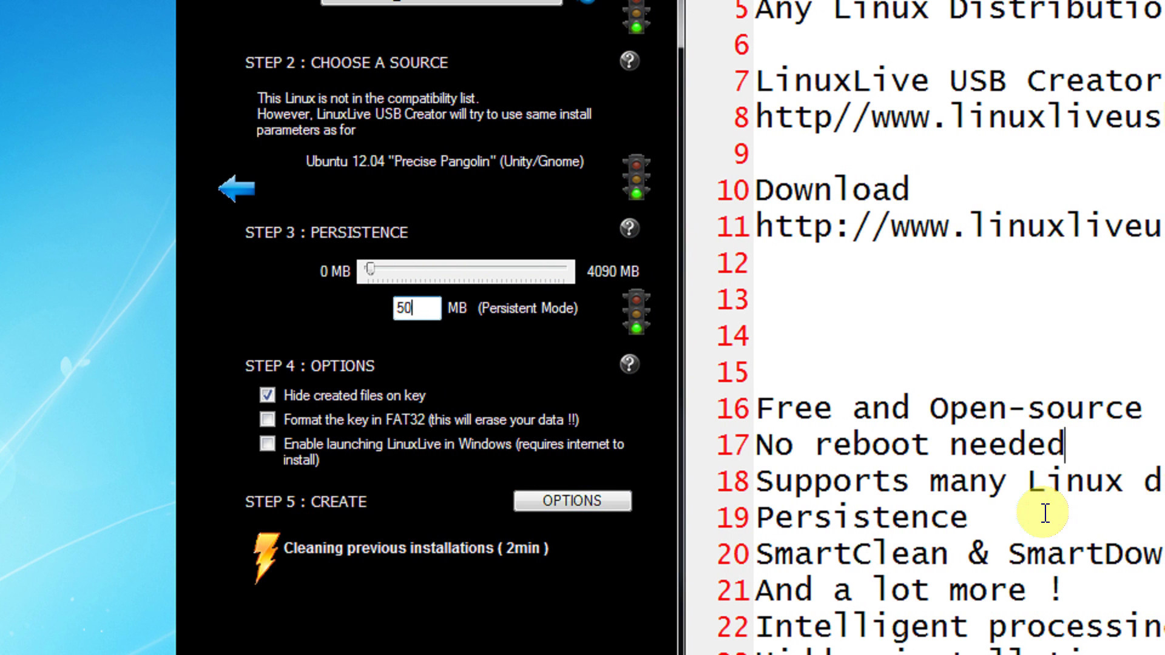
{"action": "left_click", "coordinate": [1045, 513]}
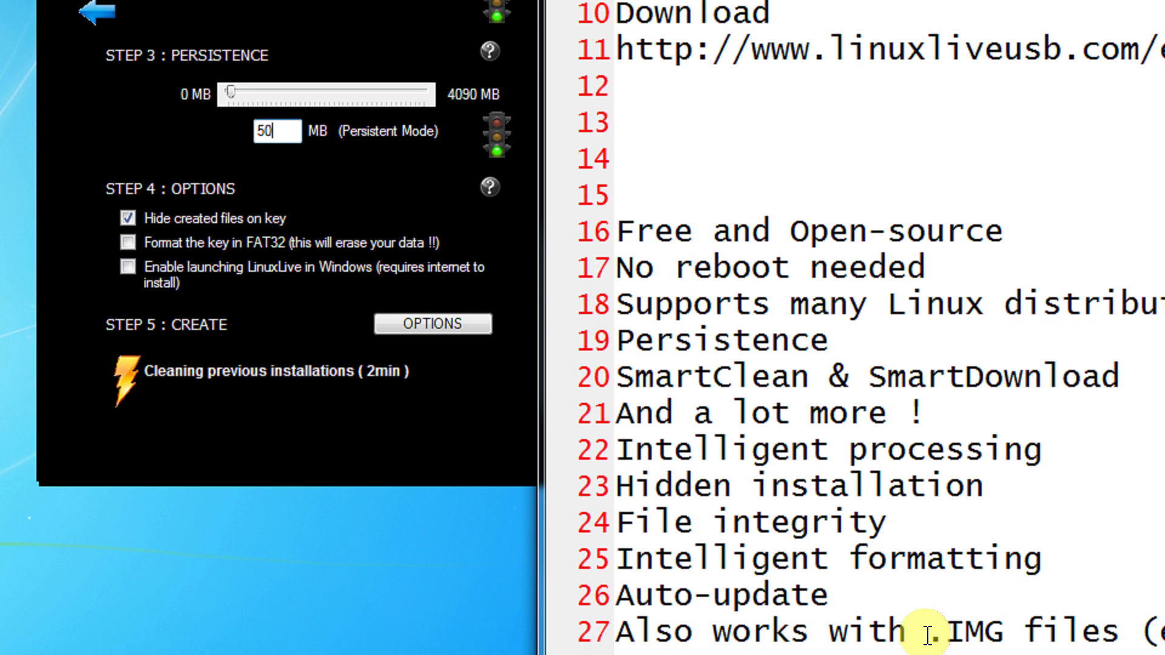
{"action": "left_click", "coordinate": [896, 577]}
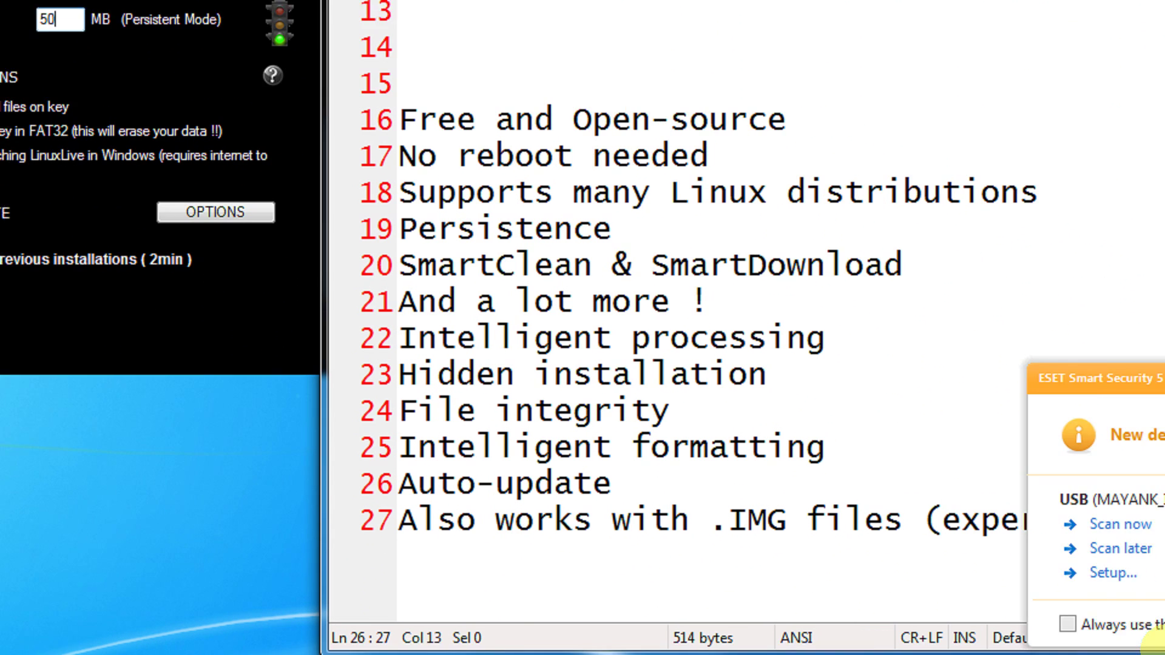
{"action": "left_click", "coordinate": [1160, 650]}
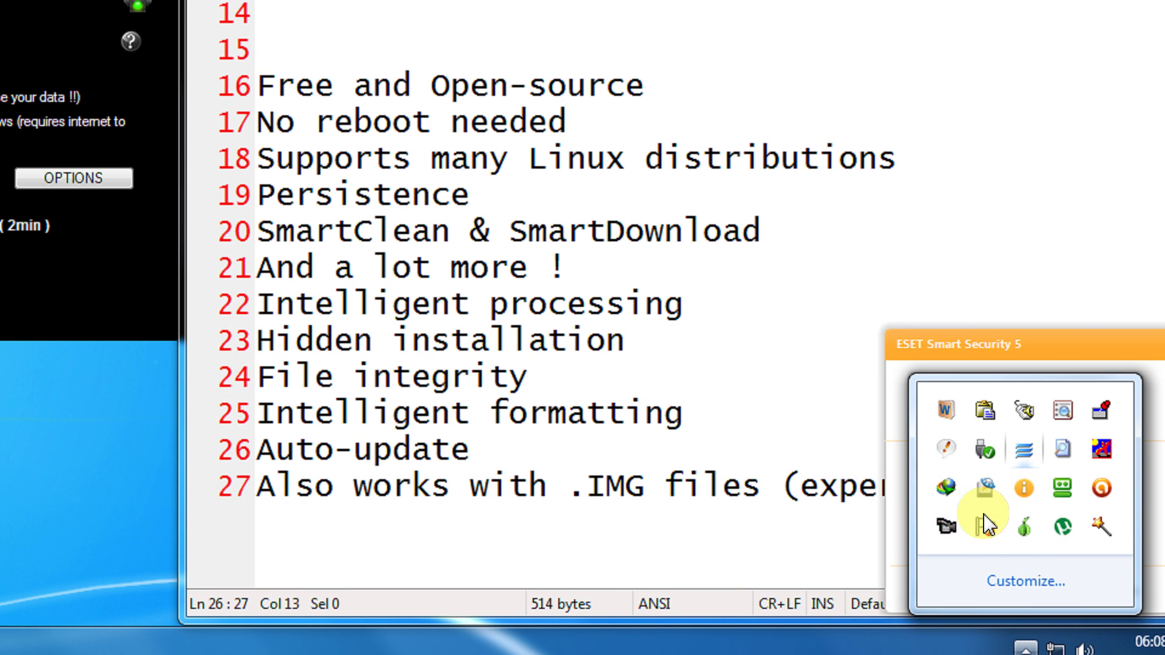
{"action": "right_click", "coordinate": [949, 526]}
{"action": "left_click", "coordinate": [946, 509]}
{"action": "right_click", "coordinate": [1030, 581]}
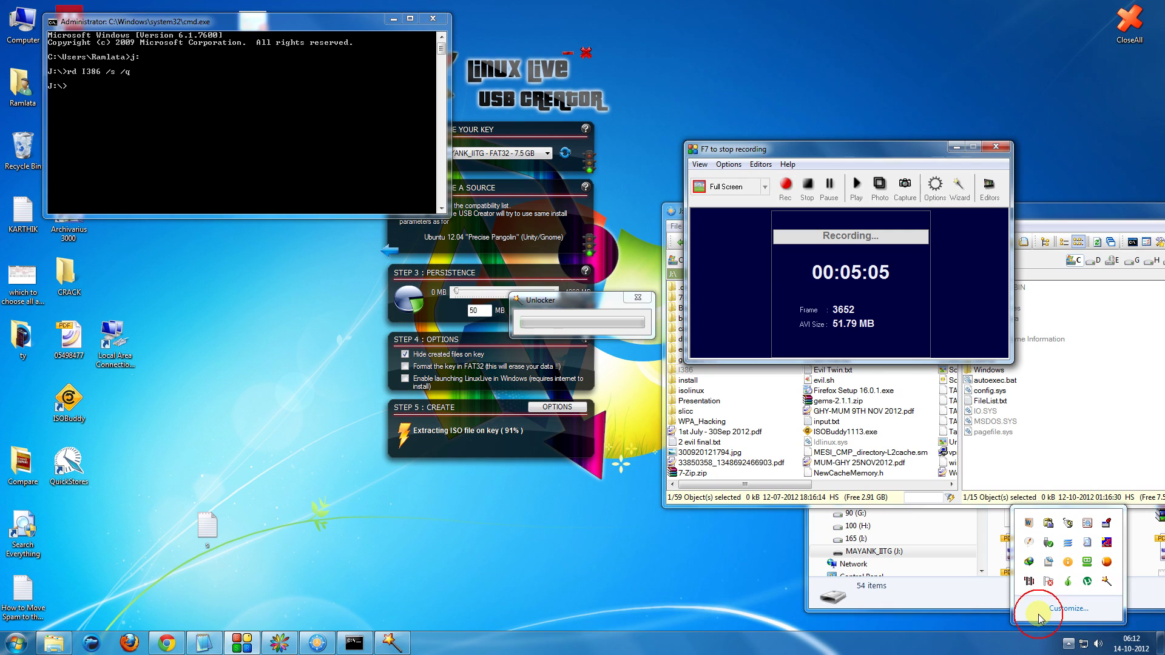
Bring the LinuxLive creator window to the front while Step 5 completes
{"action": "left_click", "coordinate": [1043, 616]}
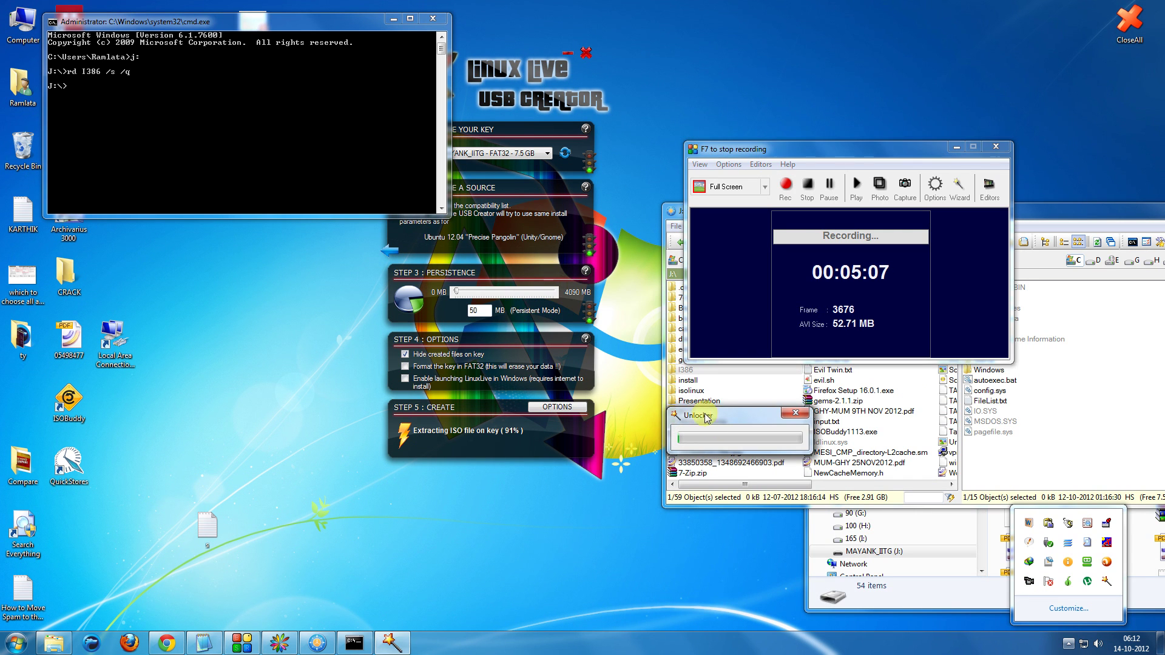
{"action": "left_click", "coordinate": [508, 432]}
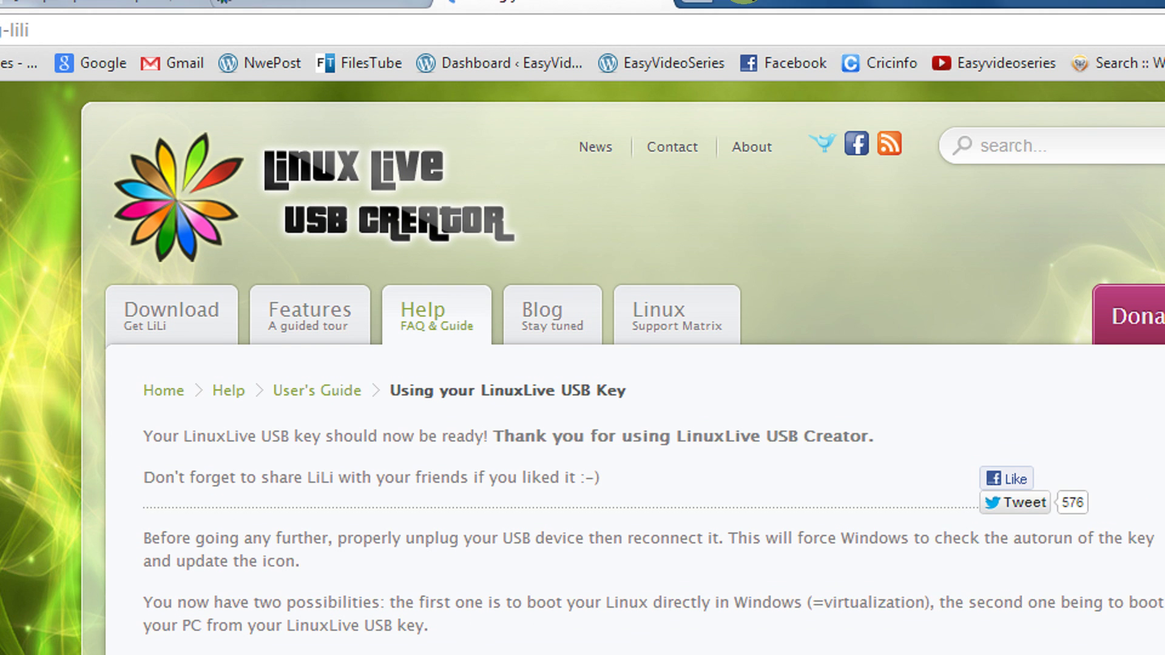
Minimize the Chrome window showing the 'Using your LinuxLive USB Key' guide
{"action": "right_click", "coordinate": [746, 0]}
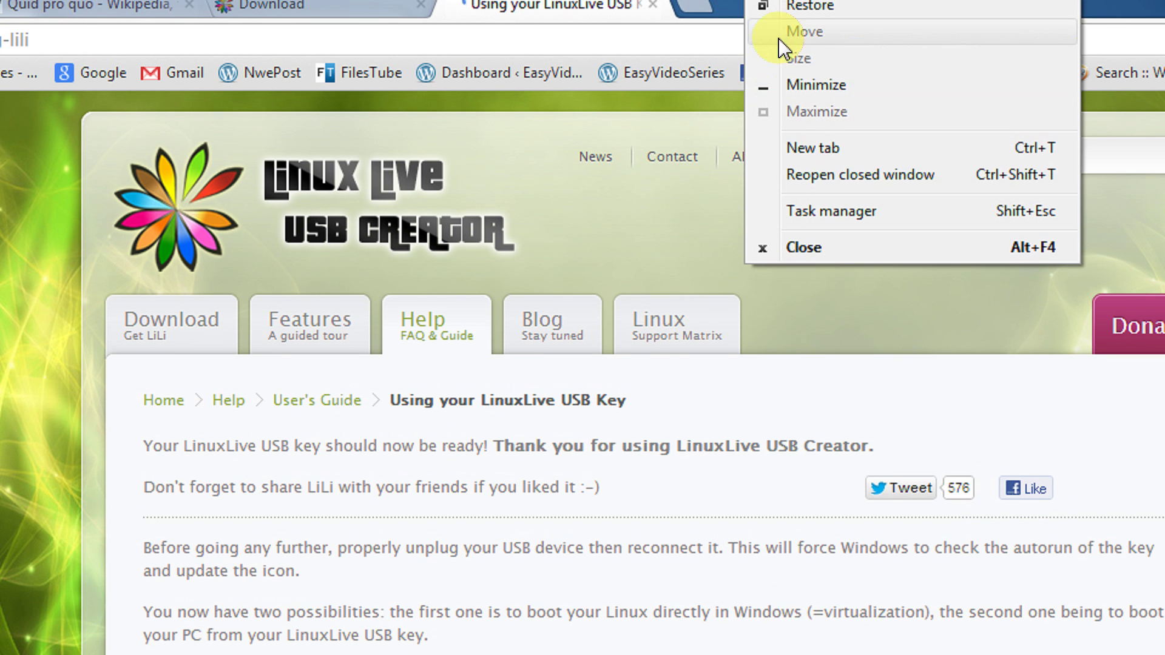
{"action": "left_click", "coordinate": [816, 97]}
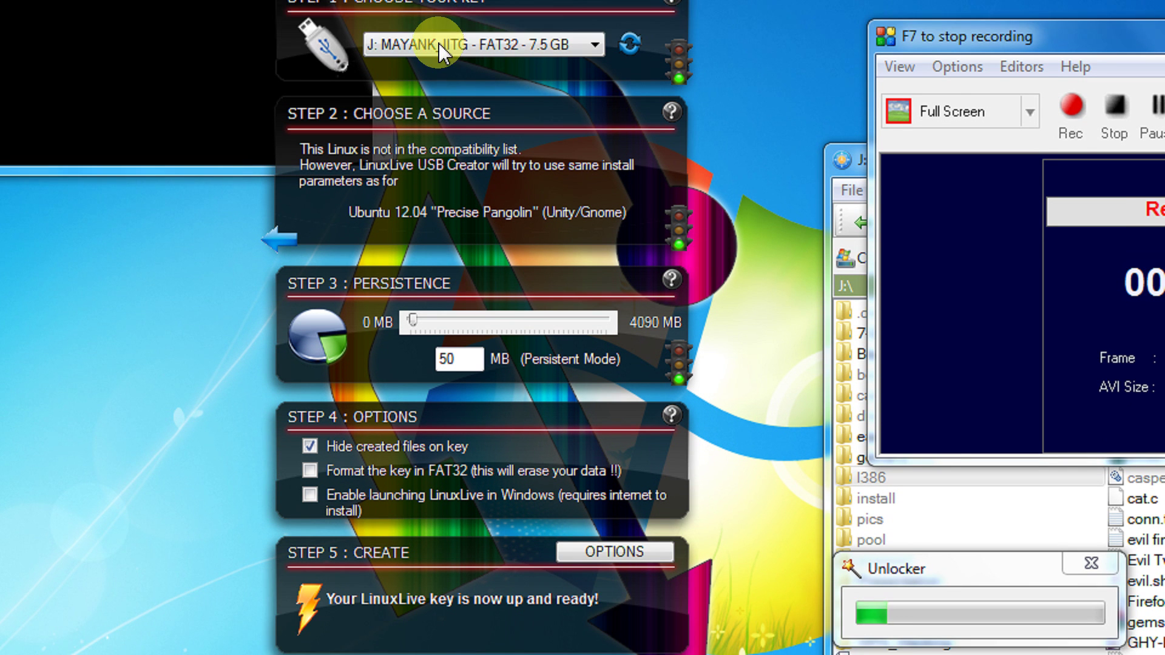
Keep J: as the target, go back to the source choice, and enter 0 MB persistence
{"action": "left_click", "coordinate": [442, 13]}
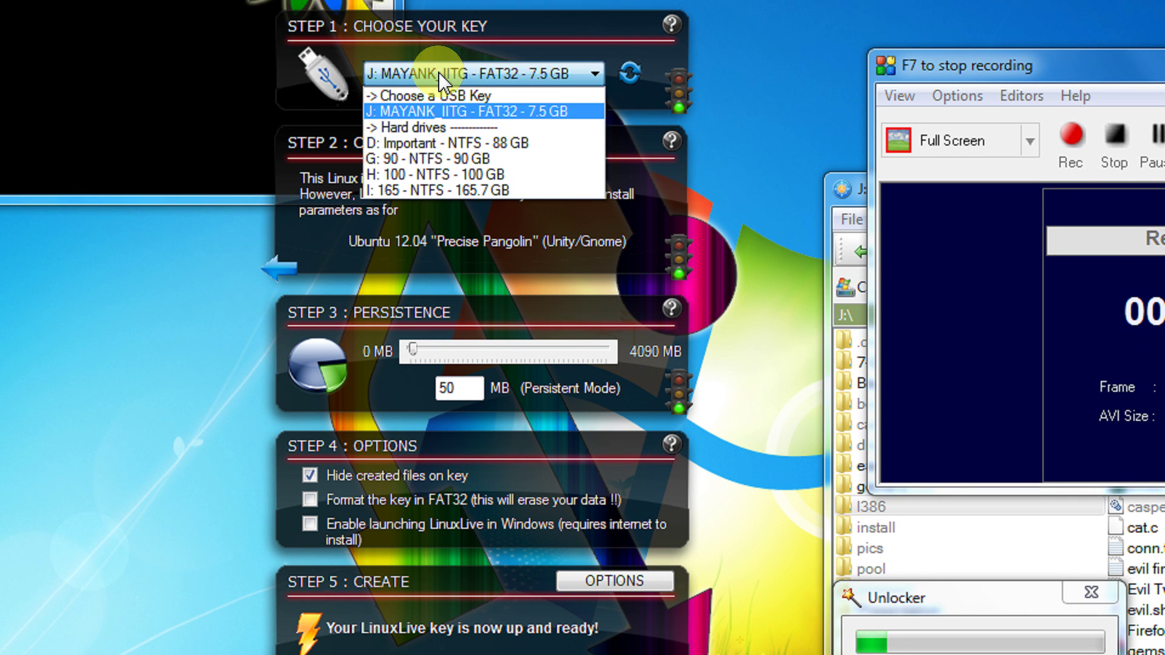
{"action": "left_click", "coordinate": [443, 13]}
{"action": "left_click", "coordinate": [279, 277]}
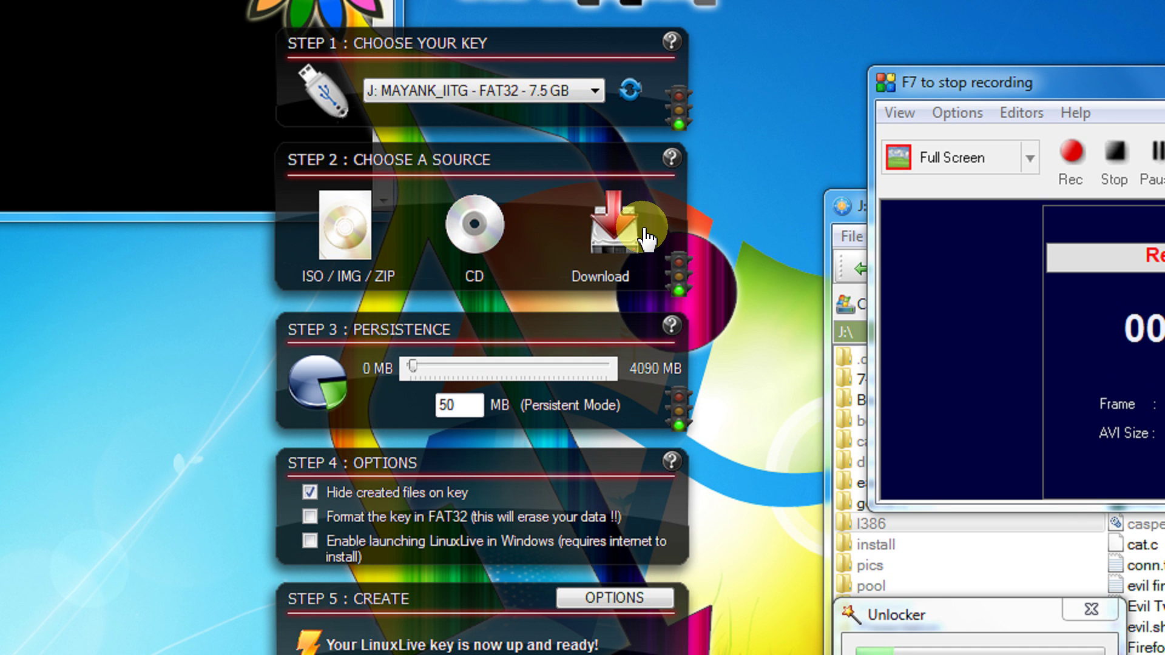
{"action": "double_click", "coordinate": [456, 405]}
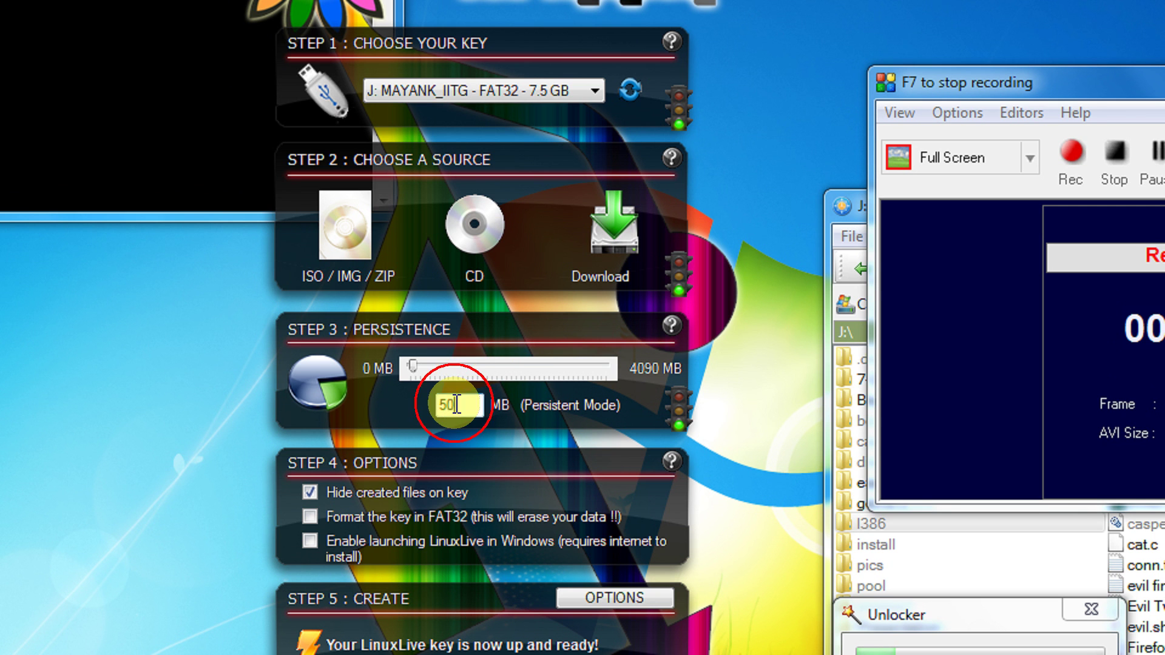
{"action": "type", "text": "0"}
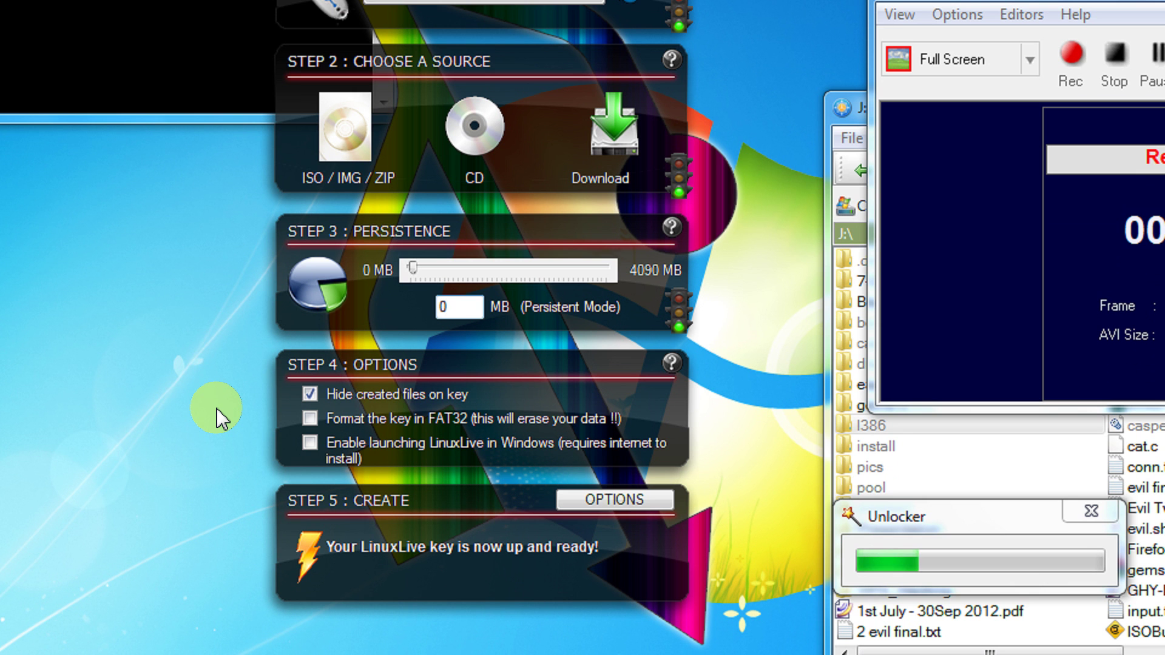
Select drive J: in Computer to confirm FAT32 with 2.99 GB free of 7.45 GB
{"action": "key", "text": "super+e"}
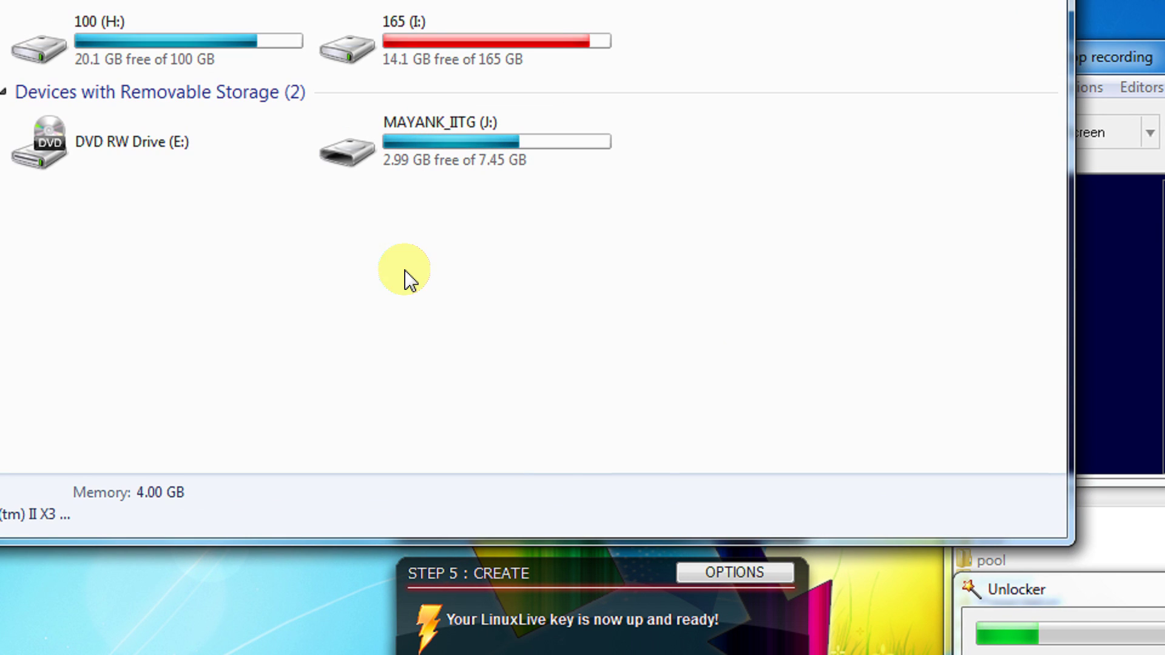
{"action": "right_click", "coordinate": [404, 271]}
{"action": "left_click", "coordinate": [431, 229]}
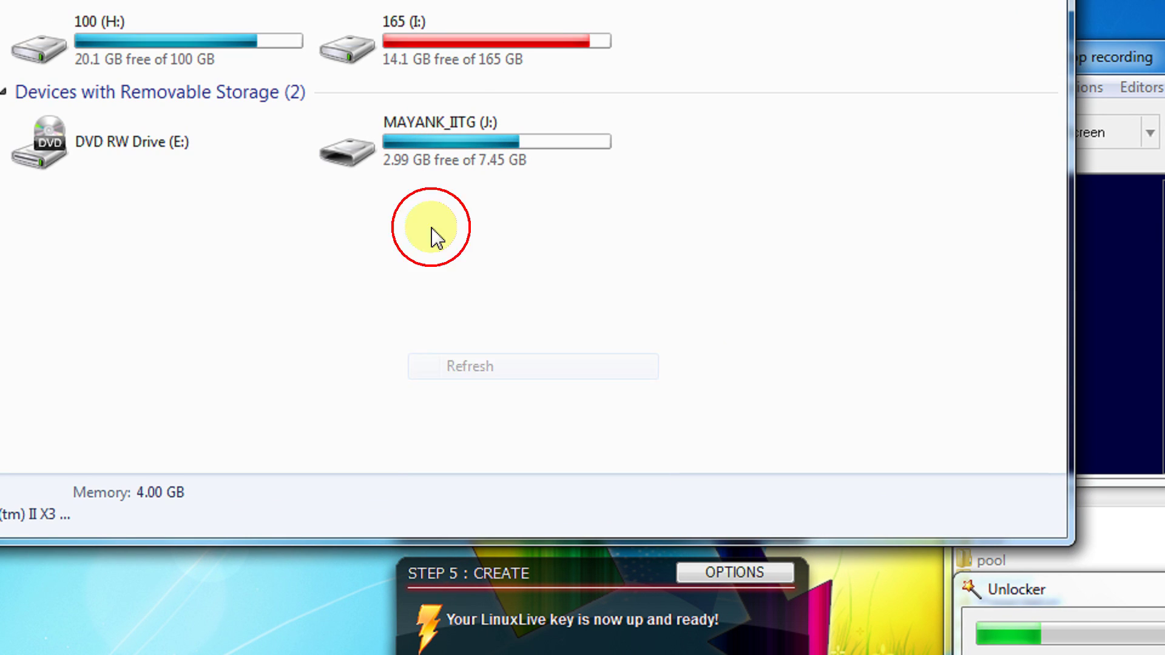
{"action": "left_click", "coordinate": [467, 142]}
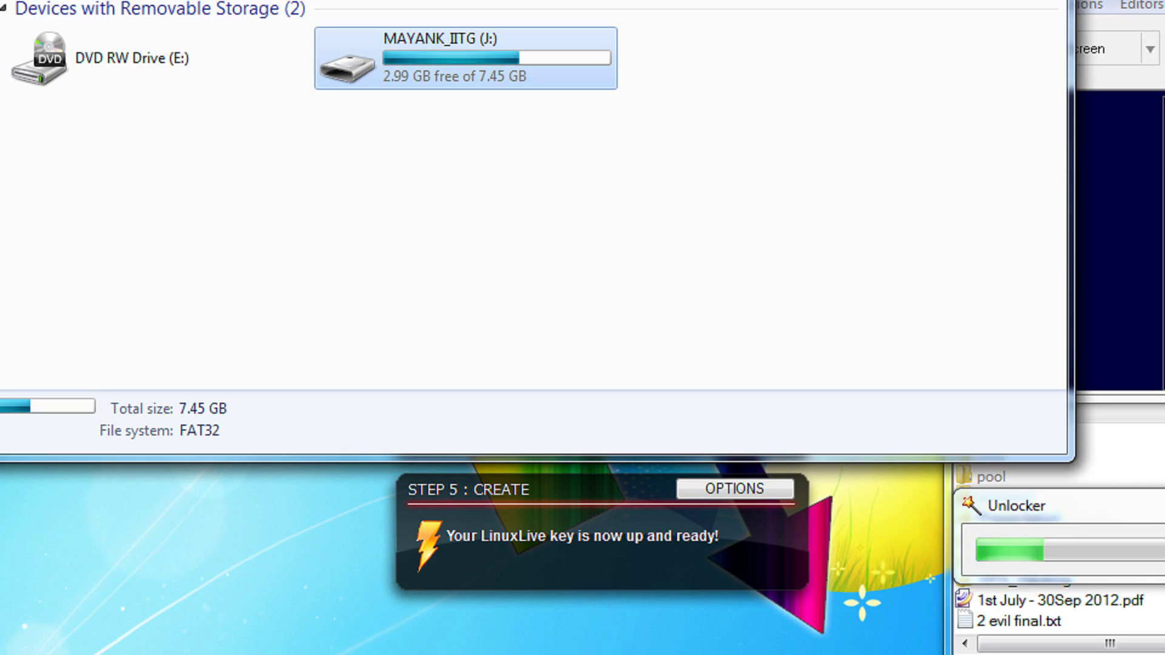
{"action": "left_click", "coordinate": [1162, 343]}
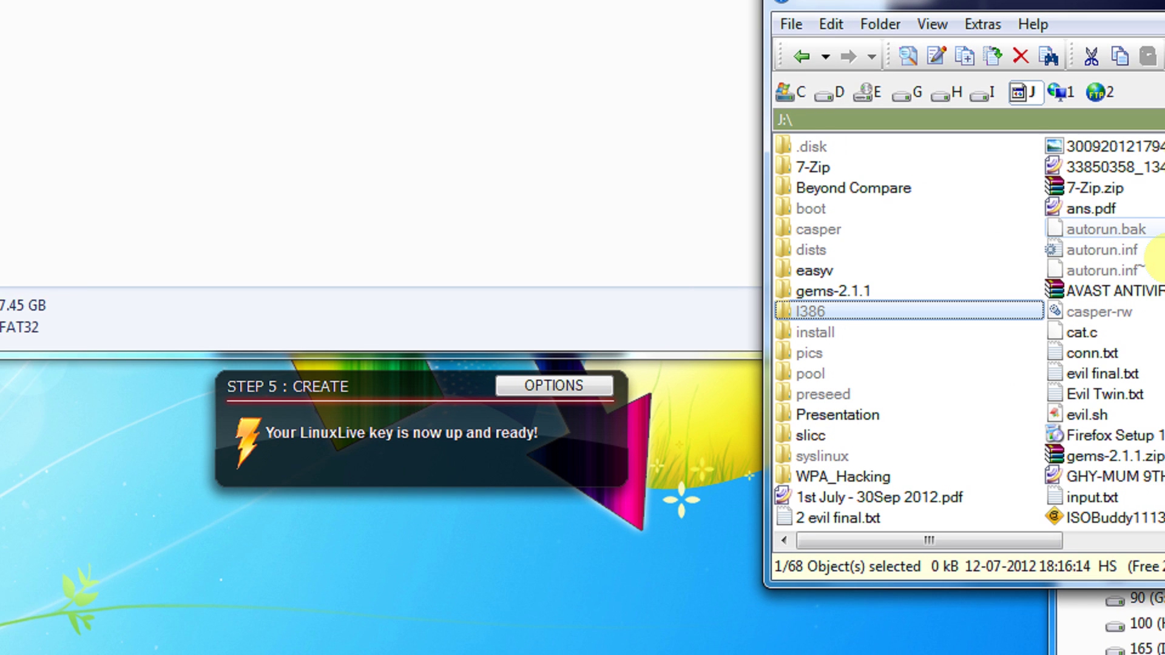
Select autorun.inf, .disk, boot, casper, dists, install, pool and preseed in J:\ in turn
{"action": "left_click", "coordinate": [1122, 249]}
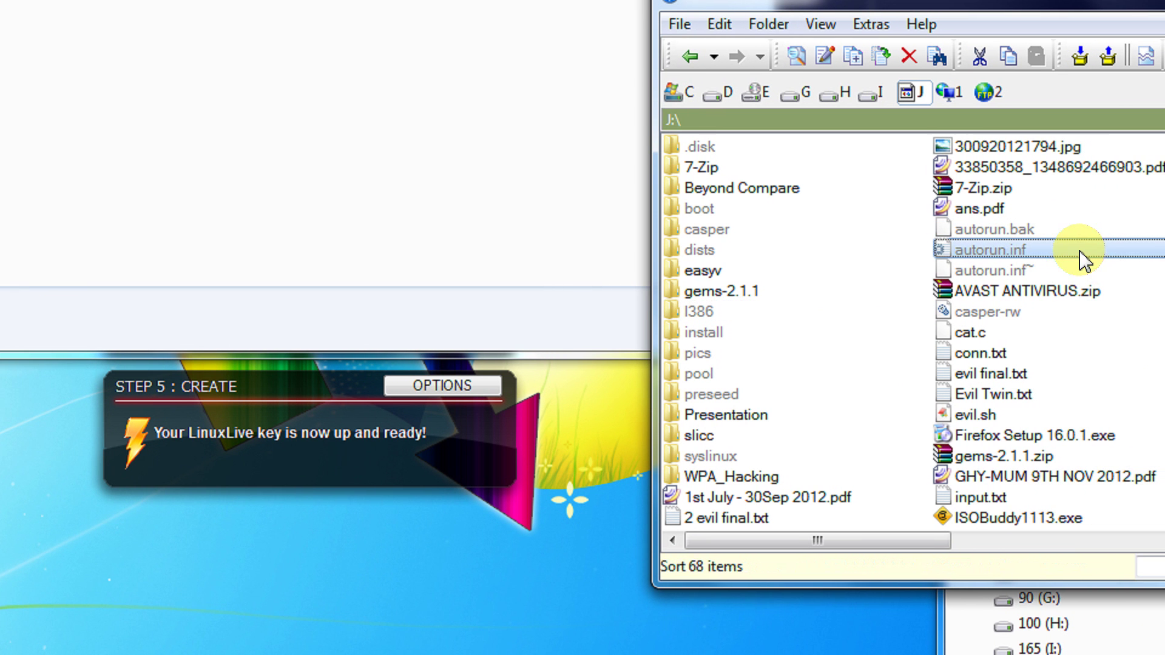
{"action": "left_click", "coordinate": [724, 148]}
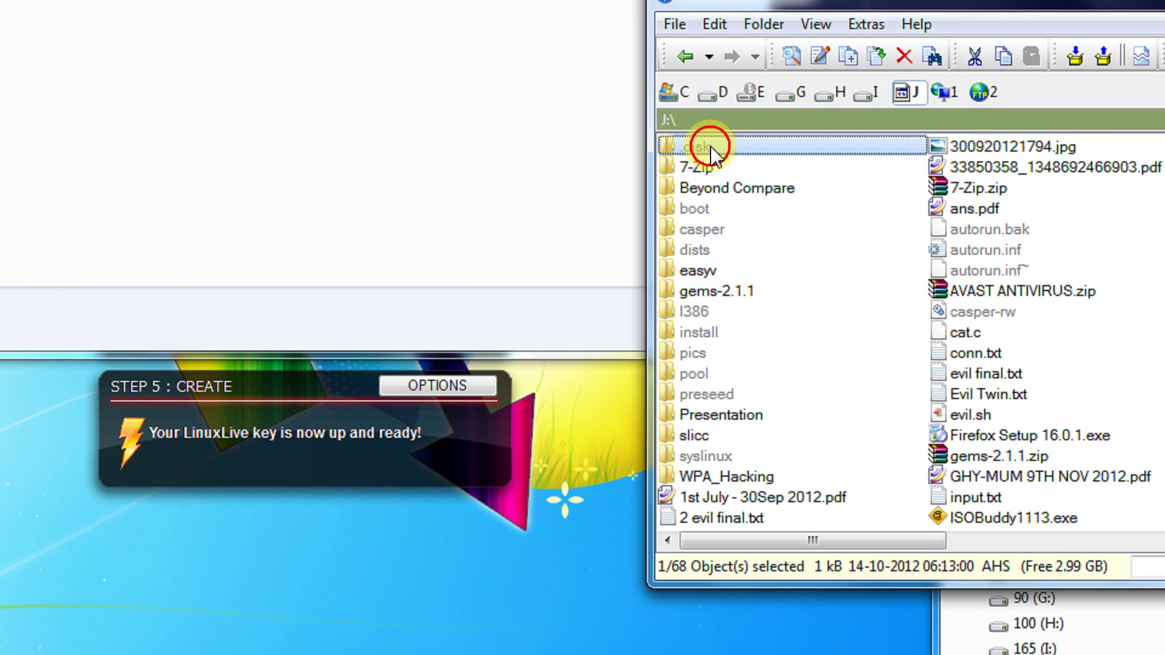
{"action": "left_click", "coordinate": [721, 210]}
{"action": "left_click", "coordinate": [734, 233]}
{"action": "left_click", "coordinate": [723, 250]}
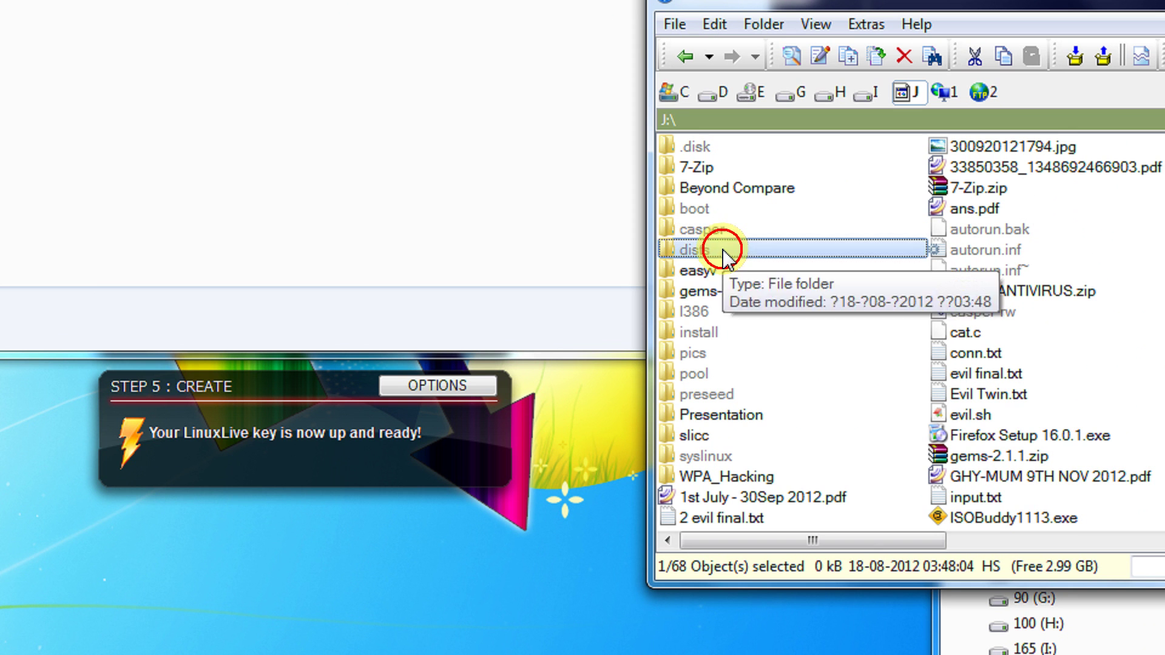
{"action": "left_click", "coordinate": [729, 334]}
{"action": "left_click", "coordinate": [734, 374]}
{"action": "left_click", "coordinate": [736, 395]}
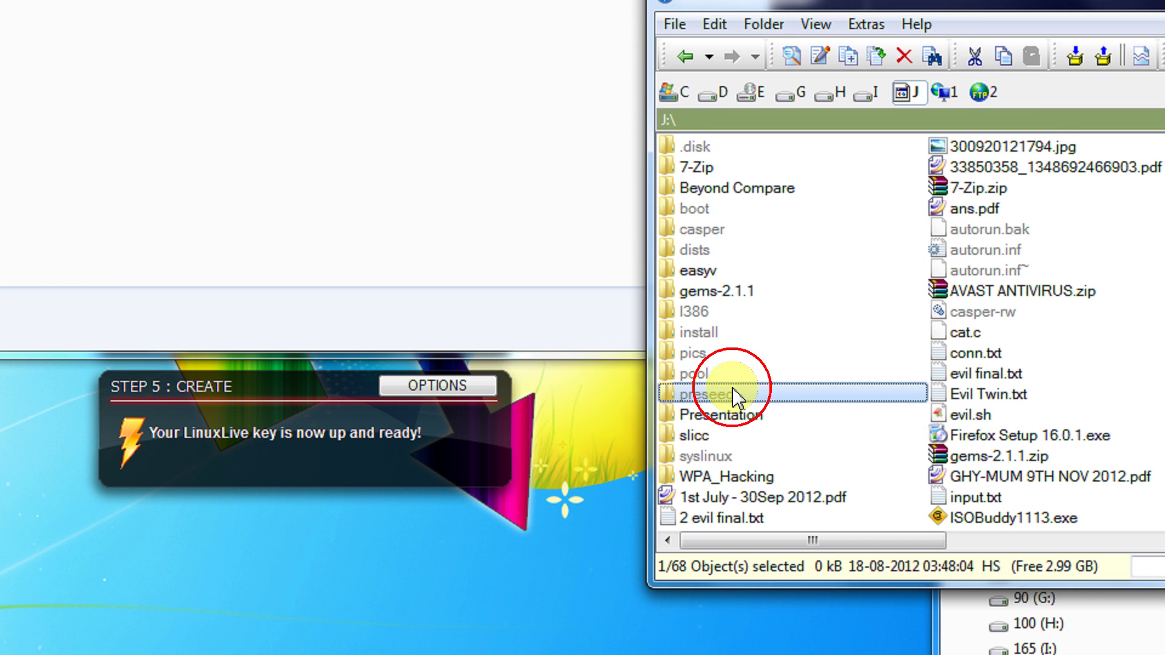